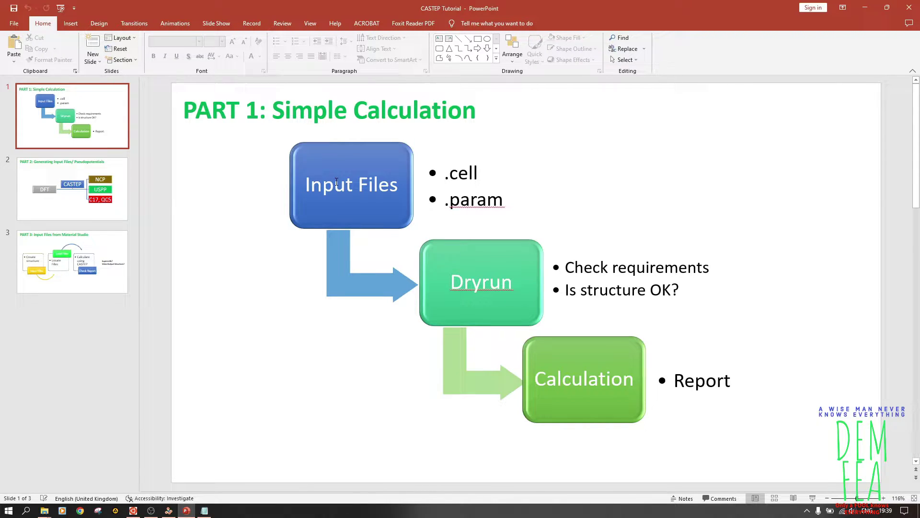
Move from the Ubuntu terminal to the ExOne folder window and close the Ti cell text.
{"action": "left_click", "coordinate": [133, 511]}
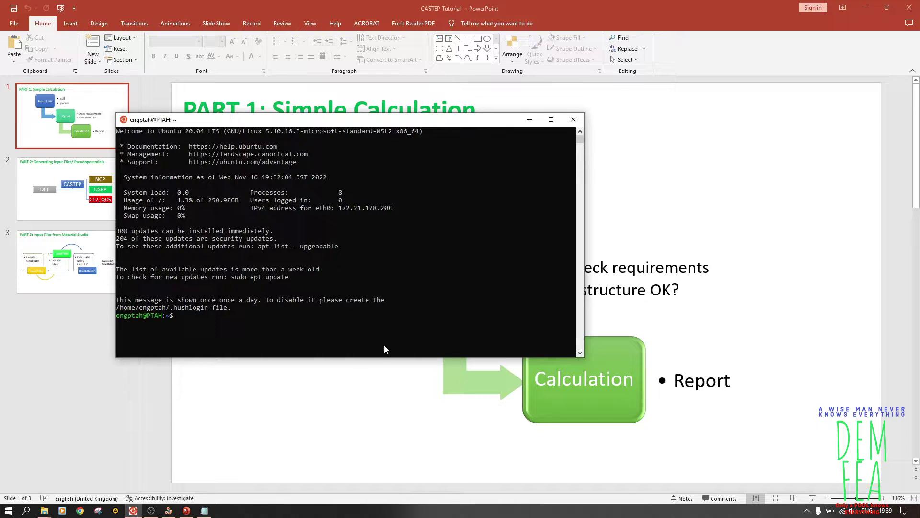
{"action": "left_click", "coordinate": [530, 120]}
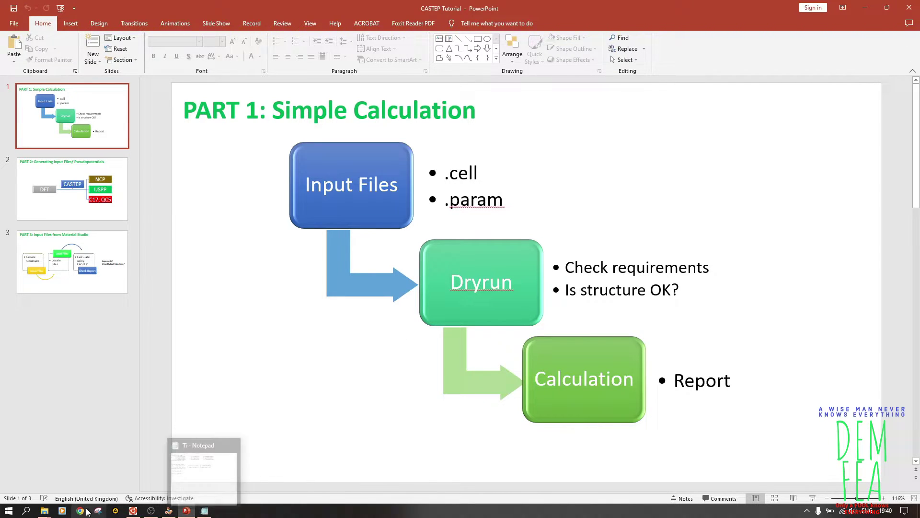
{"action": "mouse_move", "coordinate": [48, 513]}
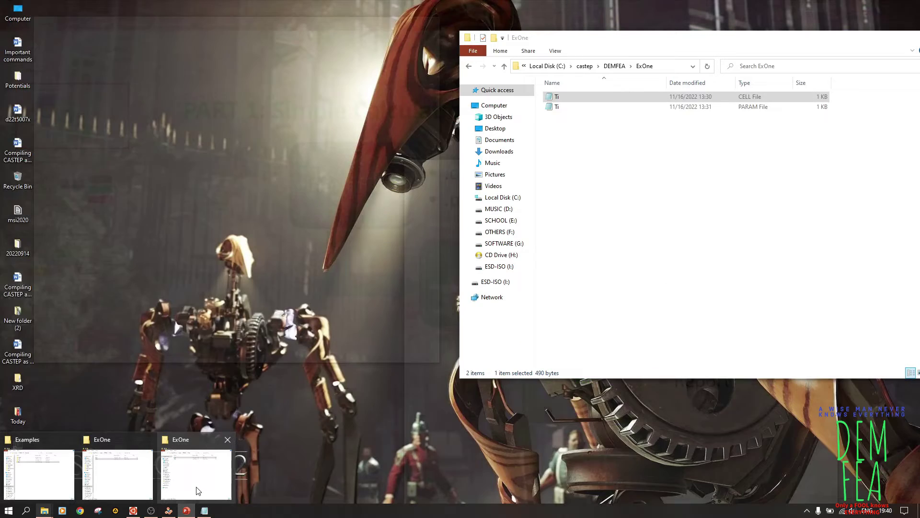
{"action": "left_click", "coordinate": [199, 485]}
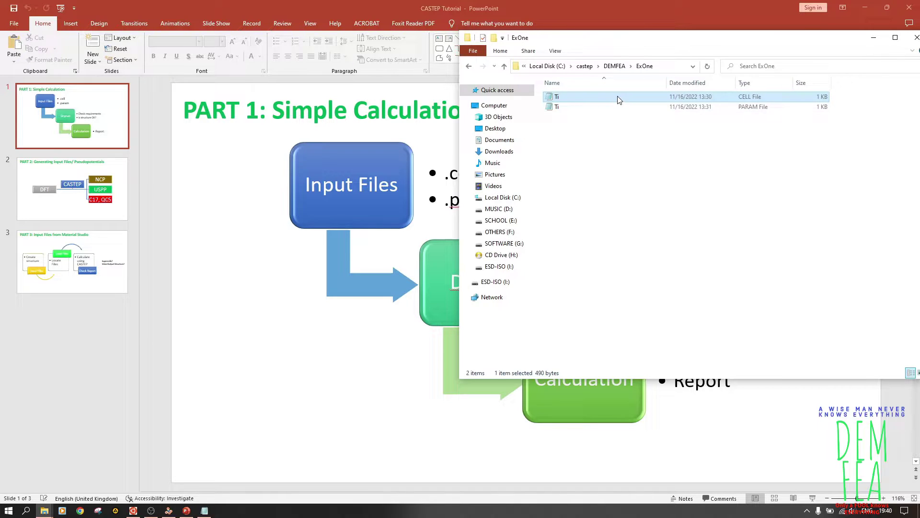
{"action": "left_click", "coordinate": [205, 511]}
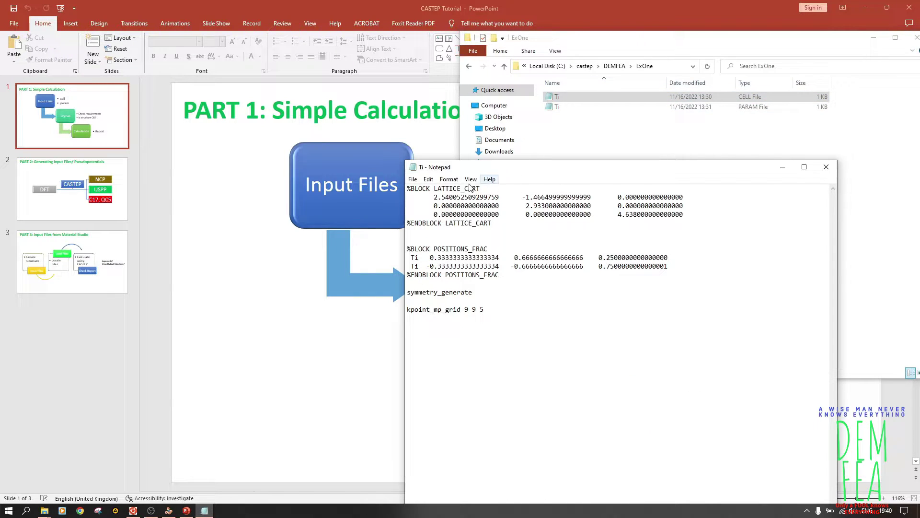
{"action": "left_click", "coordinate": [826, 167]}
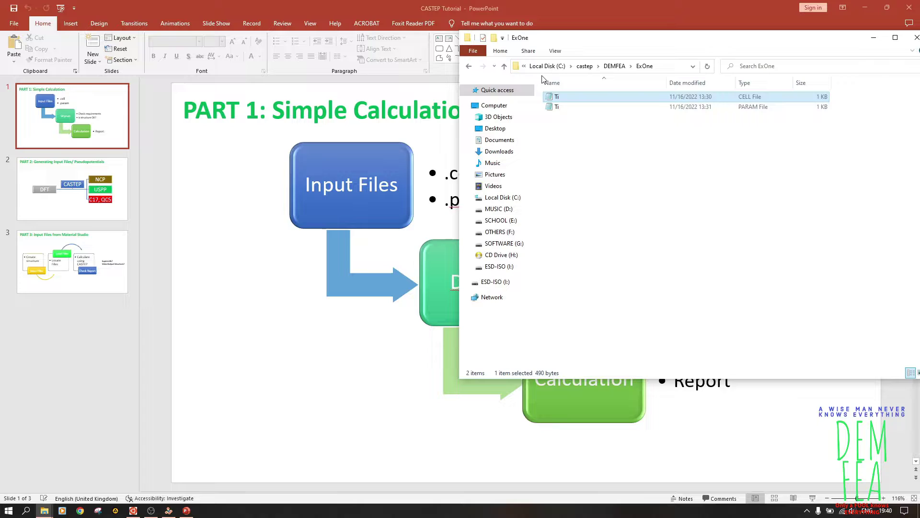
{"action": "double_click", "coordinate": [554, 98]}
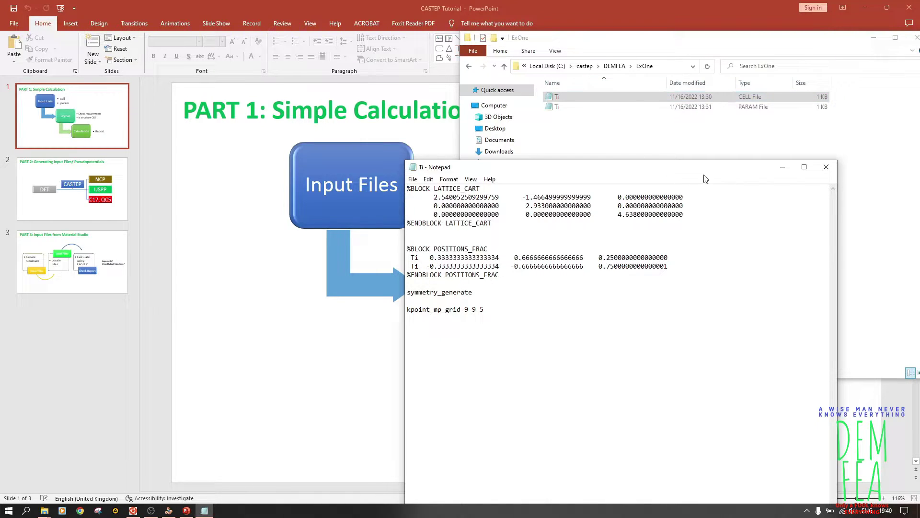
{"action": "left_click", "coordinate": [826, 167]}
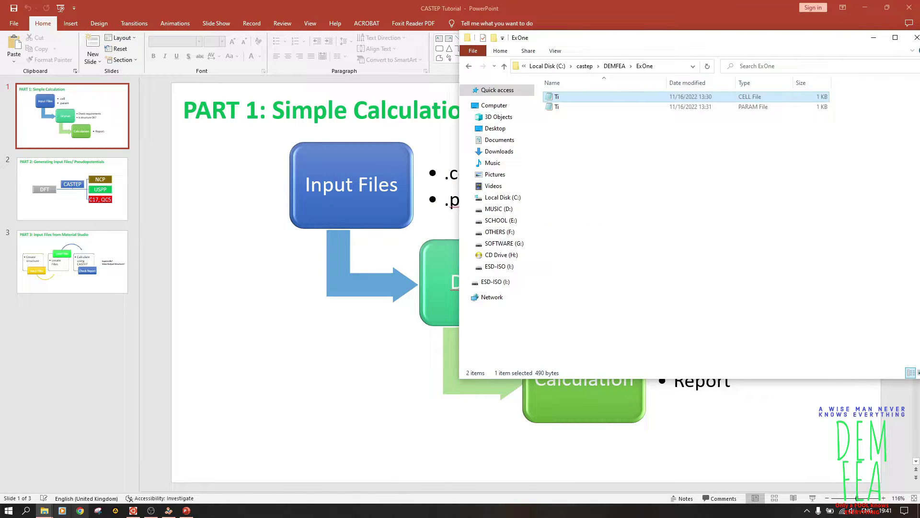
Load Ti.cell into VESTA, and also open it as text in Notepad.
{"action": "left_click", "coordinate": [171, 512]}
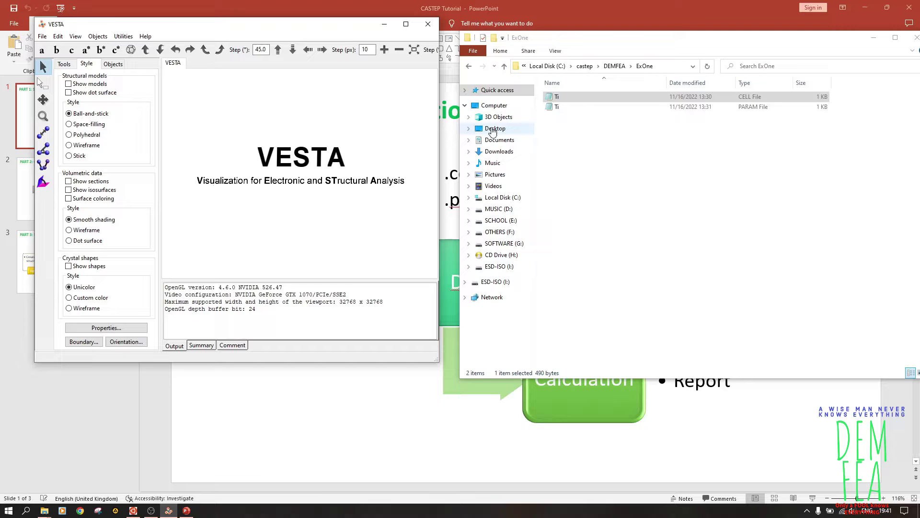
{"action": "left_click", "coordinate": [575, 98]}
{"action": "left_click_drag", "start_coordinate": [575, 98], "coordinate": [336, 146]}
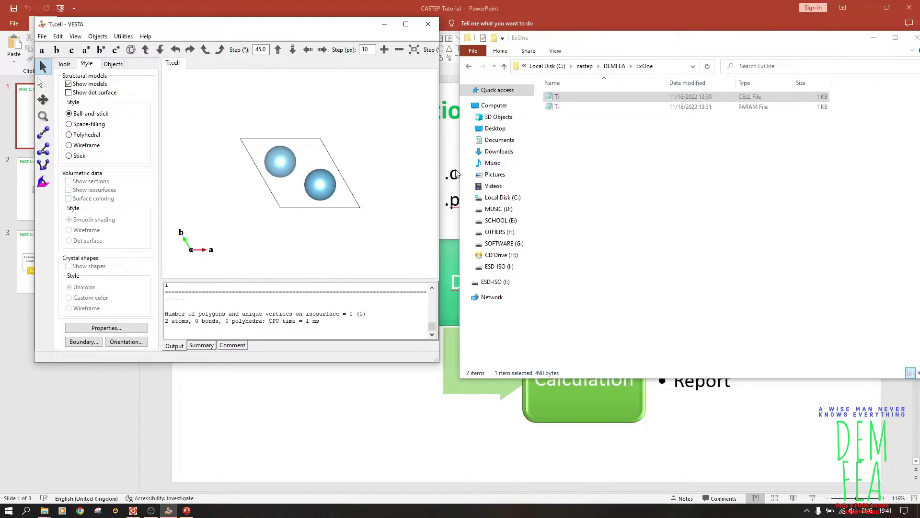
{"action": "double_click", "coordinate": [568, 98]}
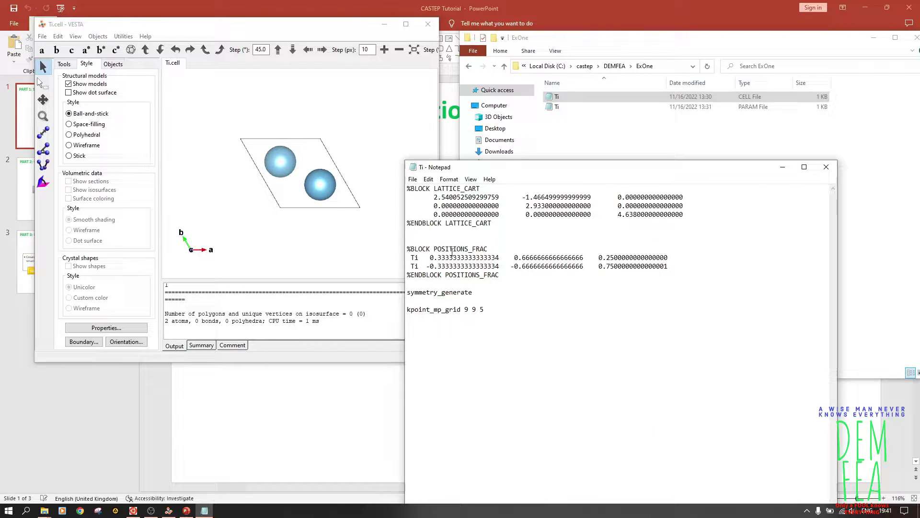
Rotate and maximise the two-atom Ti cell model in VESTA, then close VESTA.
{"action": "left_click", "coordinate": [332, 202]}
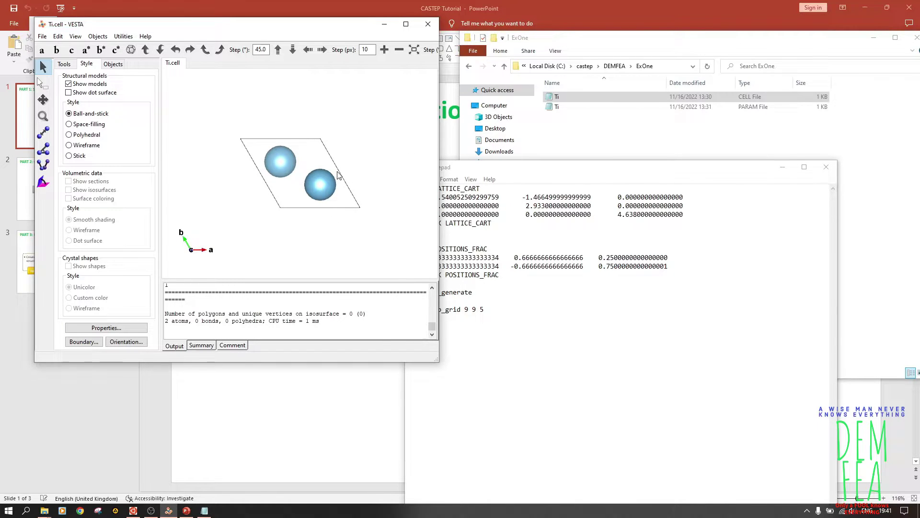
{"action": "left_click_drag", "start_coordinate": [320, 166], "coordinate": [334, 206]}
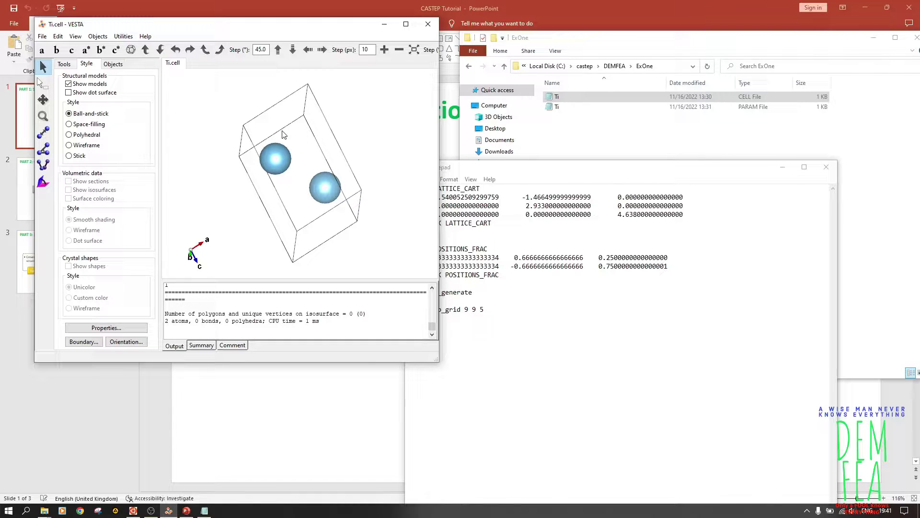
{"action": "left_click", "coordinate": [459, 275]}
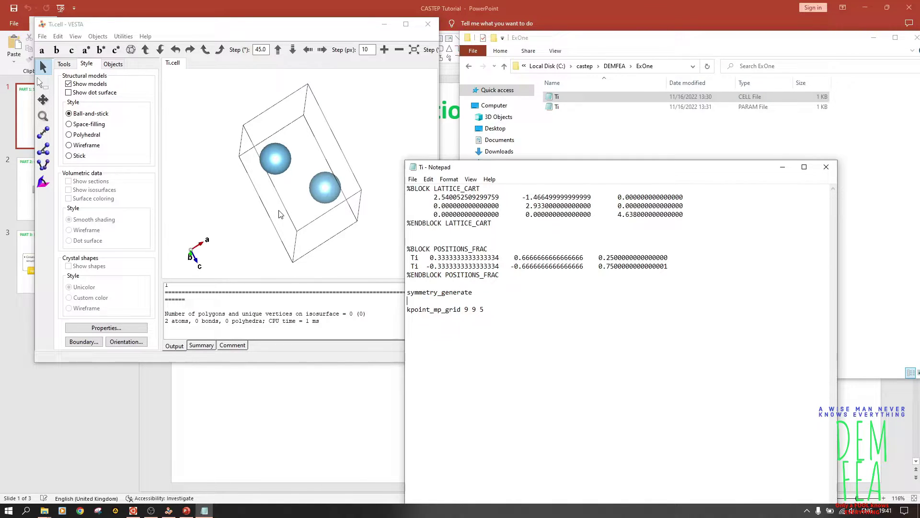
{"action": "left_click_drag", "start_coordinate": [279, 211], "coordinate": [229, 243]}
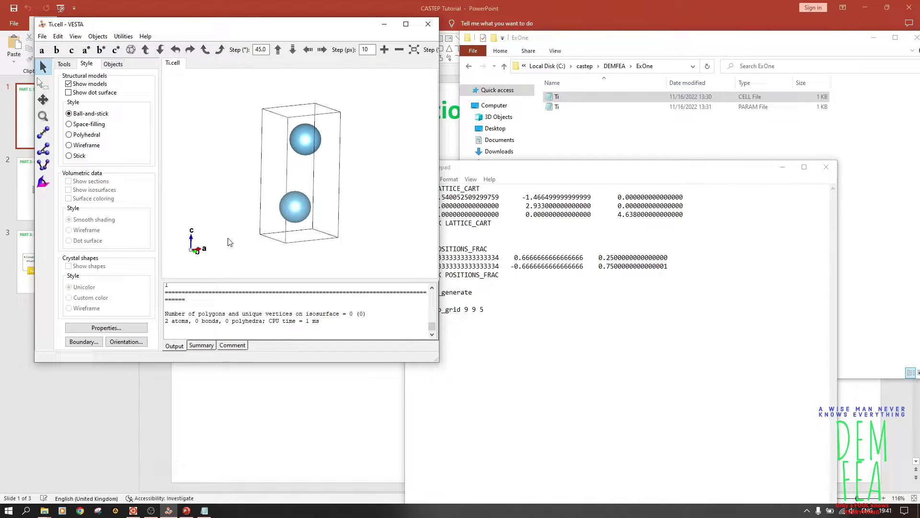
{"action": "left_click_drag", "start_coordinate": [272, 267], "coordinate": [200, 254]}
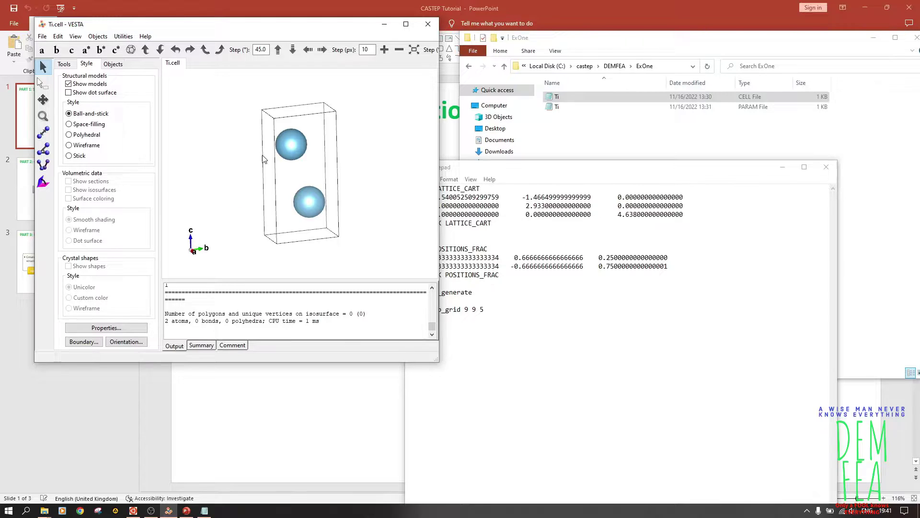
{"action": "left_click", "coordinate": [406, 24]}
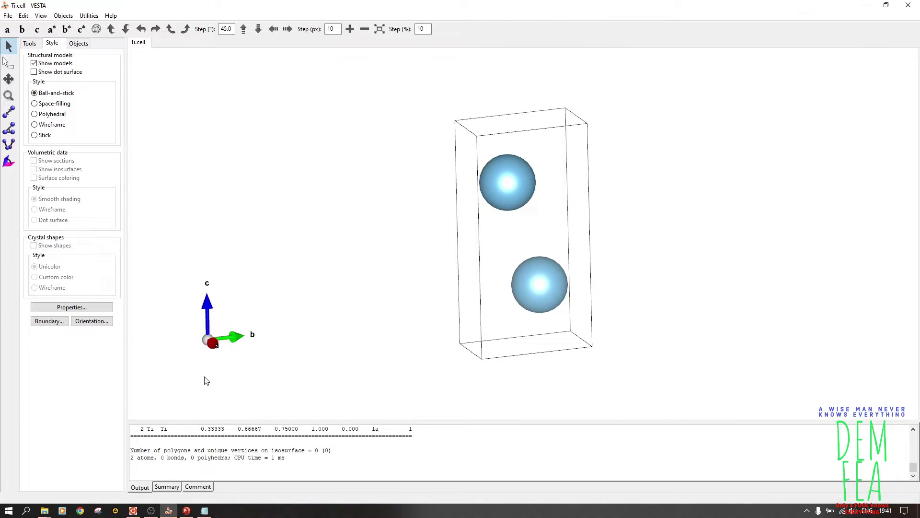
{"action": "left_click_drag", "start_coordinate": [530, 328], "coordinate": [536, 339]}
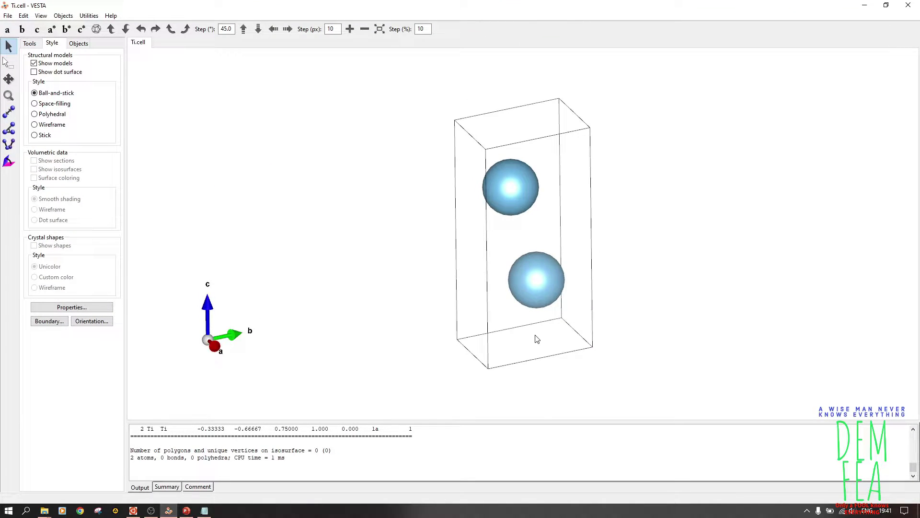
{"action": "left_click", "coordinate": [916, 6]}
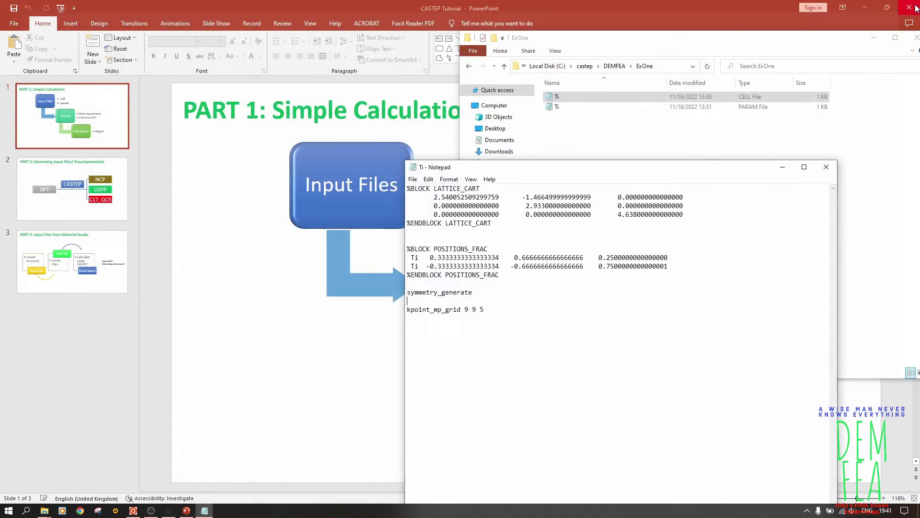
Close Ti.cell and review Ti.param (geometryoptimisation, 700 eV cutoff, PBE), then close it.
{"action": "left_click", "coordinate": [826, 167]}
{"action": "double_click", "coordinate": [569, 107]}
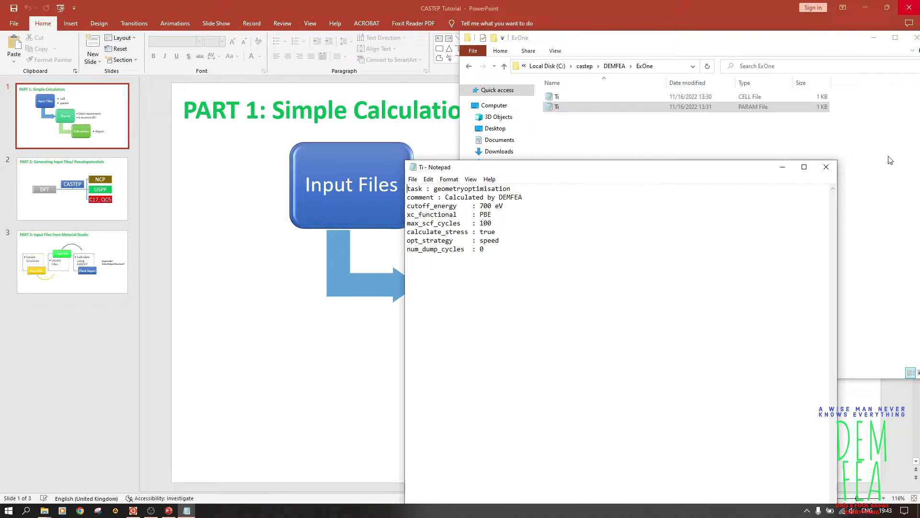
{"action": "left_click", "coordinate": [827, 166]}
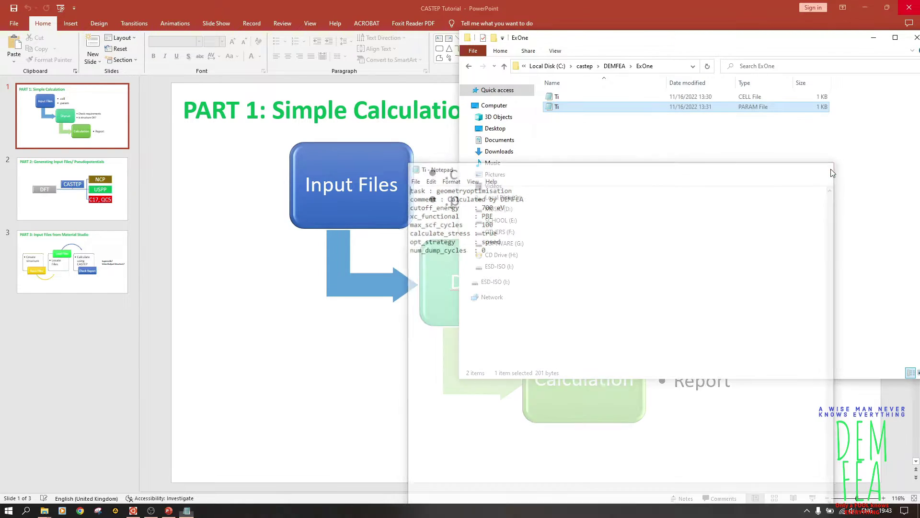
{"action": "left_click", "coordinate": [267, 359]}
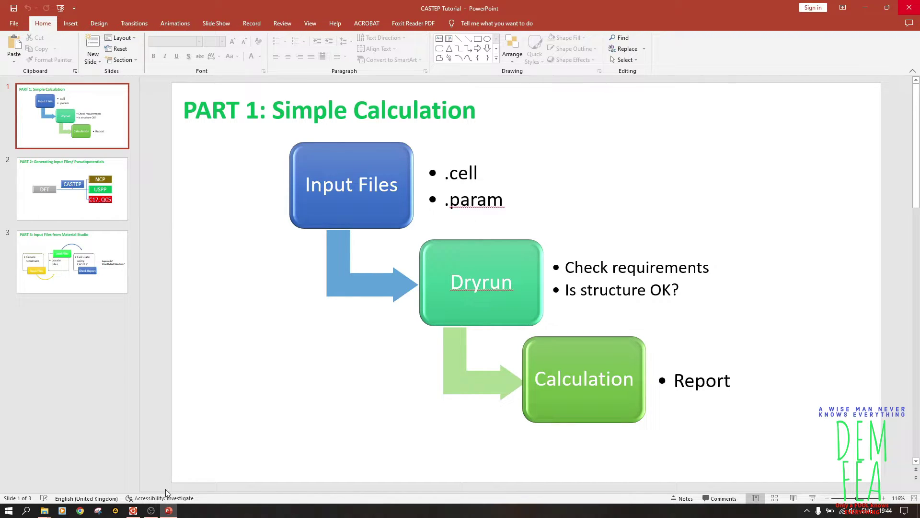
{"action": "mouse_move", "coordinate": [44, 510]}
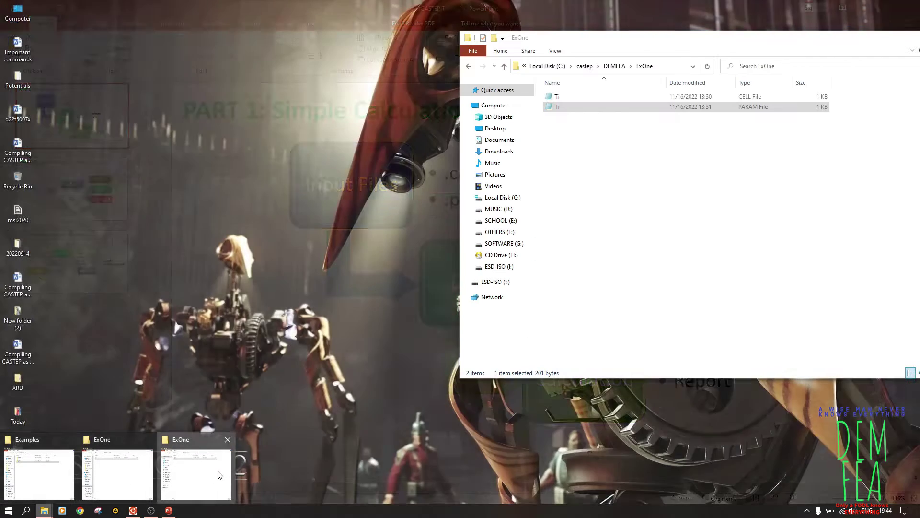
{"action": "left_click", "coordinate": [205, 476]}
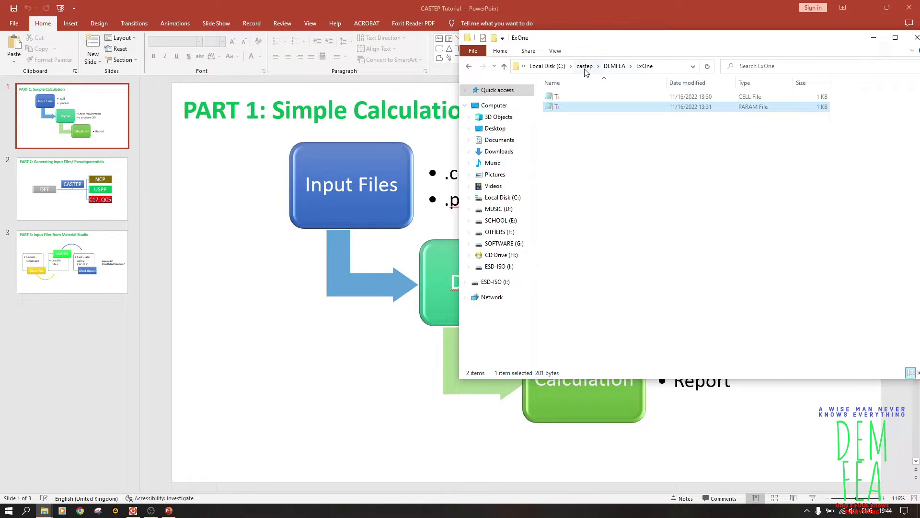
In the Ubuntu terminal, cd into /mnt/c/castep/DEMFEA and enter 'cd ExOne'.
{"action": "left_click", "coordinate": [151, 510]}
{"action": "left_click_drag", "start_coordinate": [691, 42], "coordinate": [719, 42]}
{"action": "left_click", "coordinate": [131, 292]}
{"action": "type", "text": "cd /mnt"}
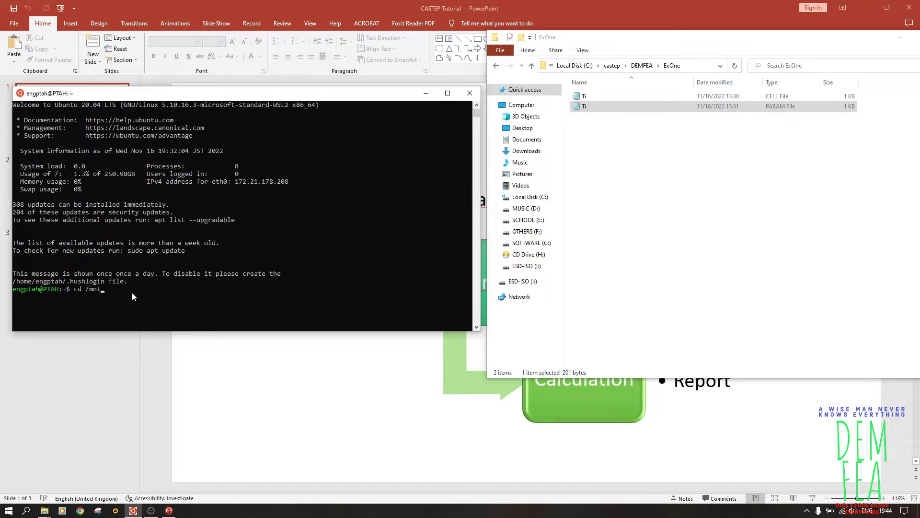
{"action": "type", "text": "/c/cast"}
{"action": "key", "text": "Tab"}
{"action": "key", "text": "Return"}
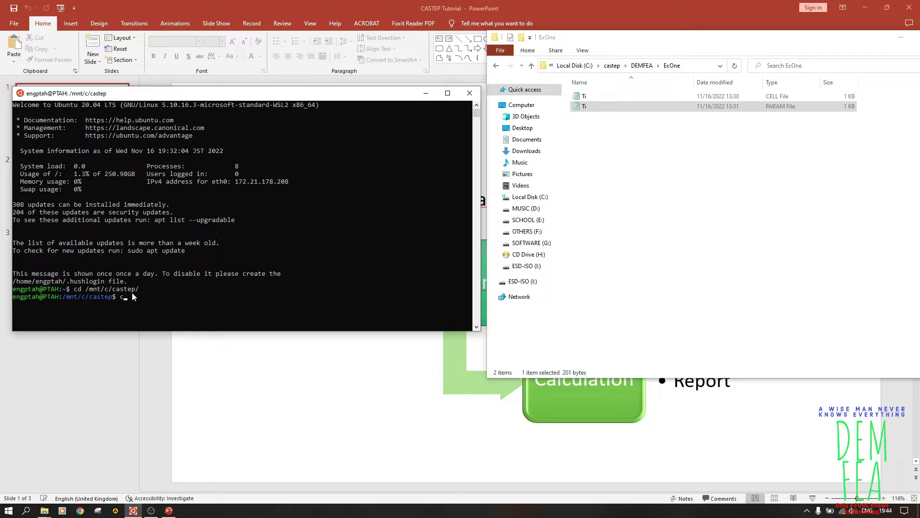
{"action": "type", "text": "cd DEMFEA"}
{"action": "key", "text": "Return"}
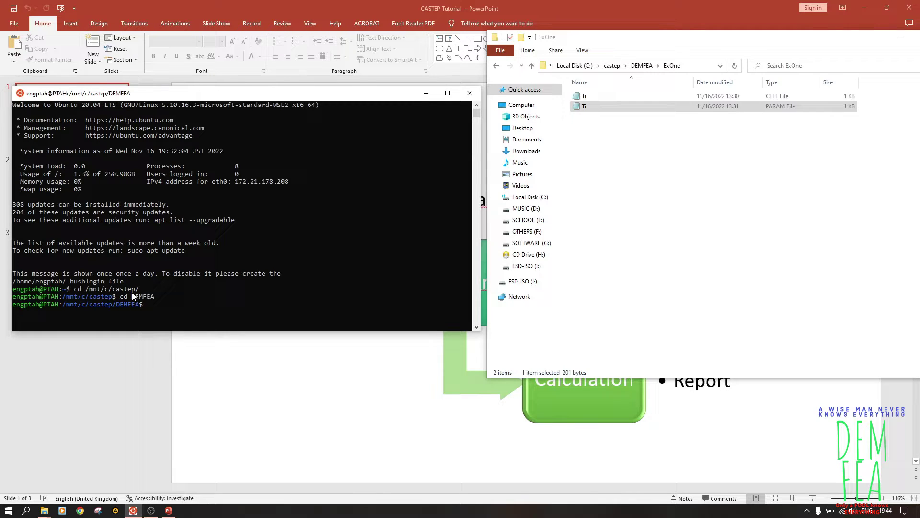
{"action": "type", "text": "cd ExOne"}
Enter the ExOne folder and list its Ti.cell and Ti.param files with ls.
{"action": "key", "text": "Return"}
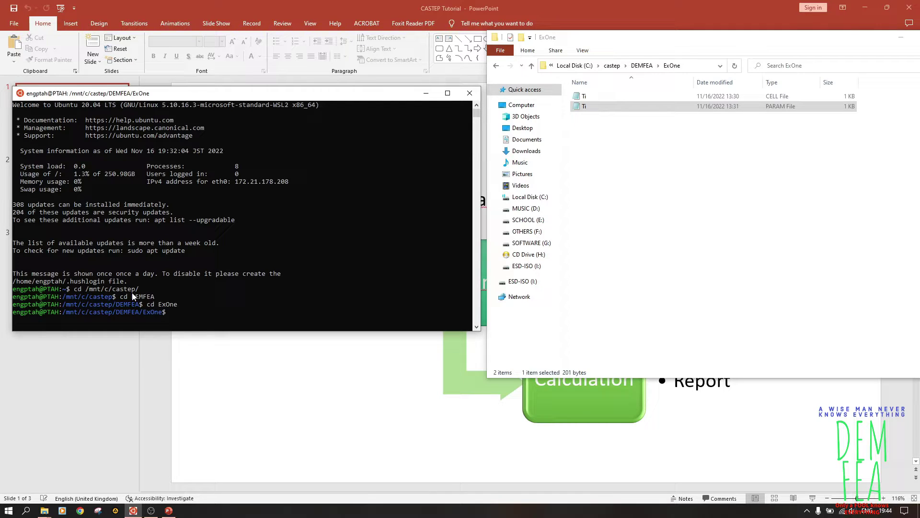
{"action": "type", "text": "ls"}
{"action": "key", "text": "Return"}
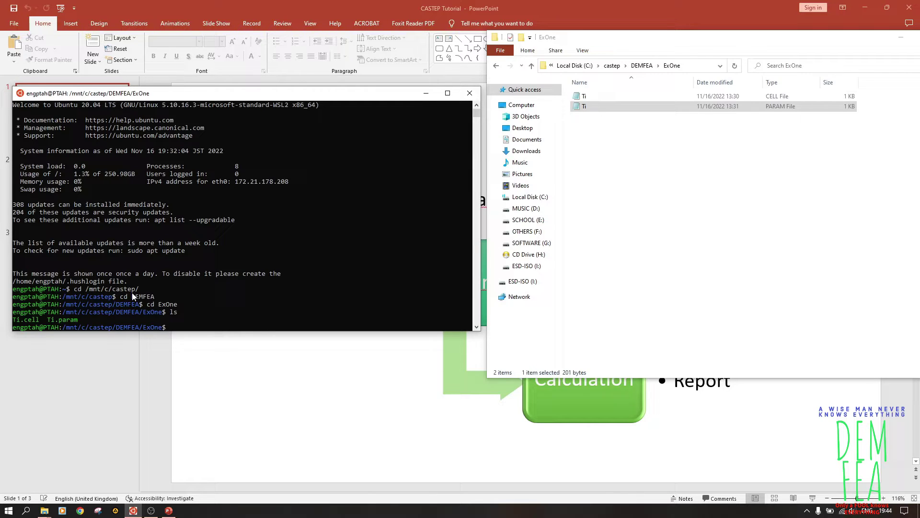
Run the CASTEP dry run with 'mpirun castep.mpi -dryrun Ti'.
{"action": "type", "text": "mpirun"}
{"action": "type", "text": "castep."}
{"action": "type", "text": "pi"}
{"action": "key", "text": "BackSpace"}
{"action": "key", "text": "BackSpace"}
{"action": "type", "text": "mpi"}
{"action": "type", "text": " Ti"}
{"action": "key", "text": "Right"}
{"action": "key", "text": "Right"}
{"action": "key", "text": "Right"}
{"action": "key", "text": "Right"}
{"action": "key", "text": "Right"}
{"action": "type", "text": "-dryrun"}
{"action": "key", "text": "Return"}
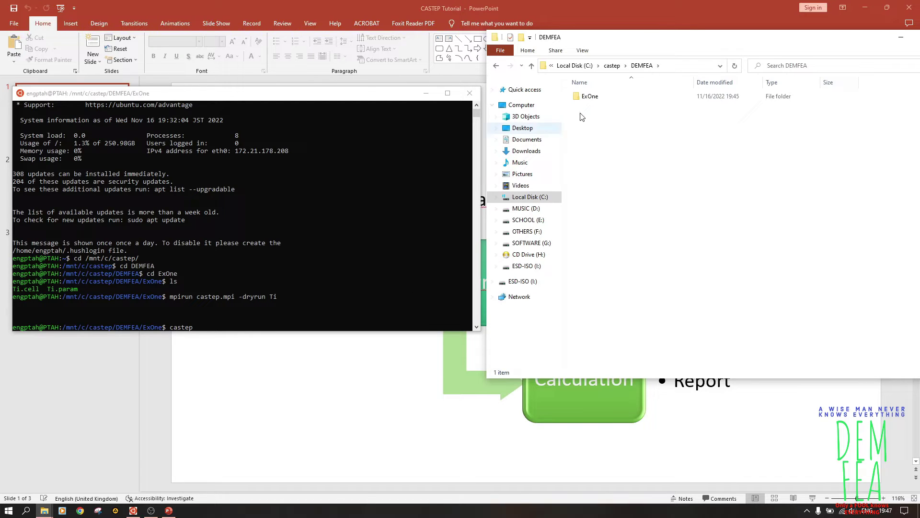
Open Ti.castep in WordPad and scroll to 'DRYRUN finished... No problems found with input files.'.
{"action": "double_click", "coordinate": [622, 97]}
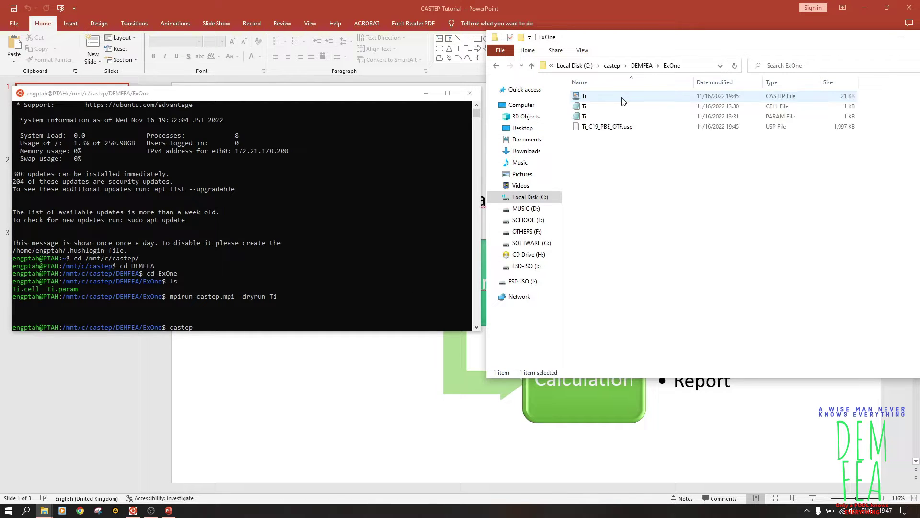
{"action": "double_click", "coordinate": [651, 95]}
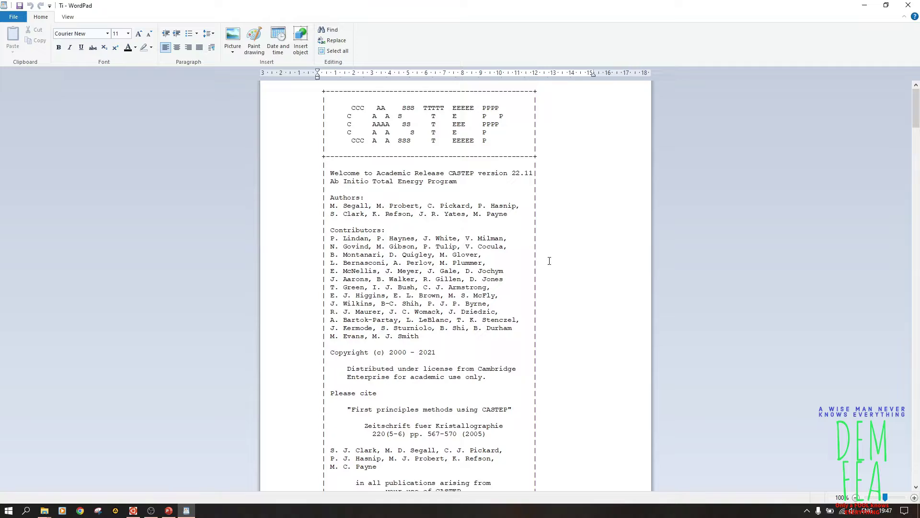
{"action": "scroll", "coordinate": [508, 280], "scroll_direction": "down", "scroll_amount": 4}
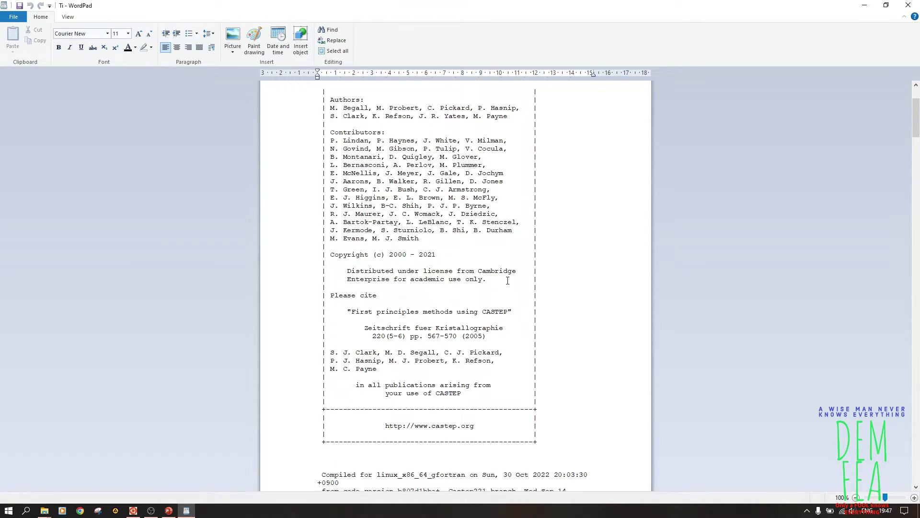
{"action": "scroll", "coordinate": [508, 280], "scroll_direction": "down", "scroll_amount": 9}
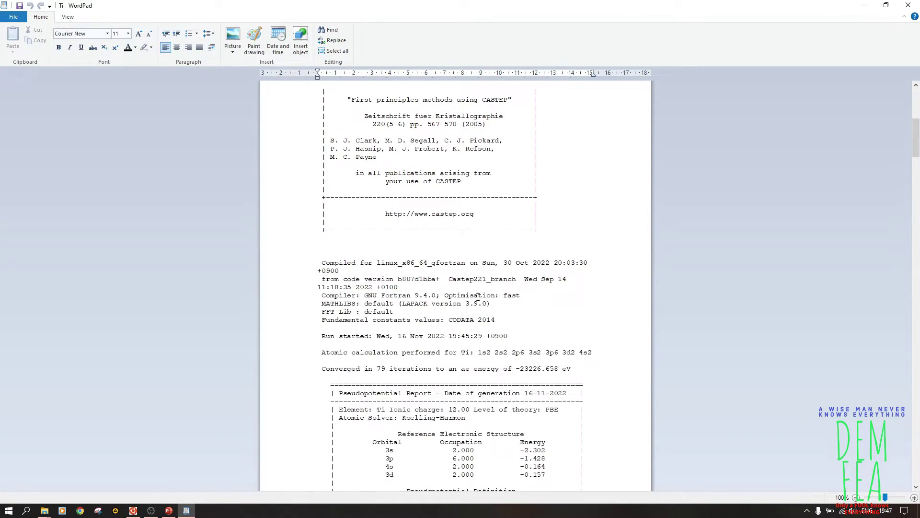
{"action": "scroll", "coordinate": [479, 296], "scroll_direction": "down", "scroll_amount": 10}
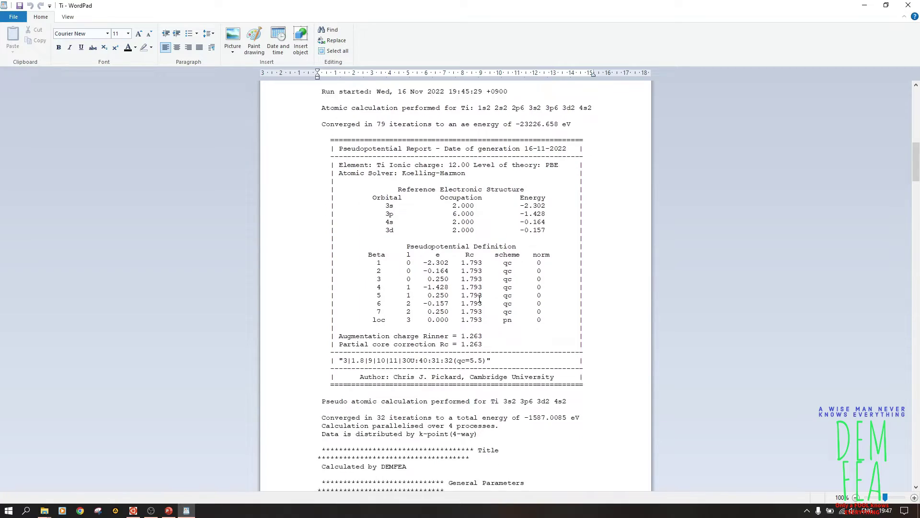
{"action": "scroll", "coordinate": [479, 298], "scroll_direction": "down", "scroll_amount": 7}
{"action": "scroll", "coordinate": [477, 302], "scroll_direction": "down", "scroll_amount": 2}
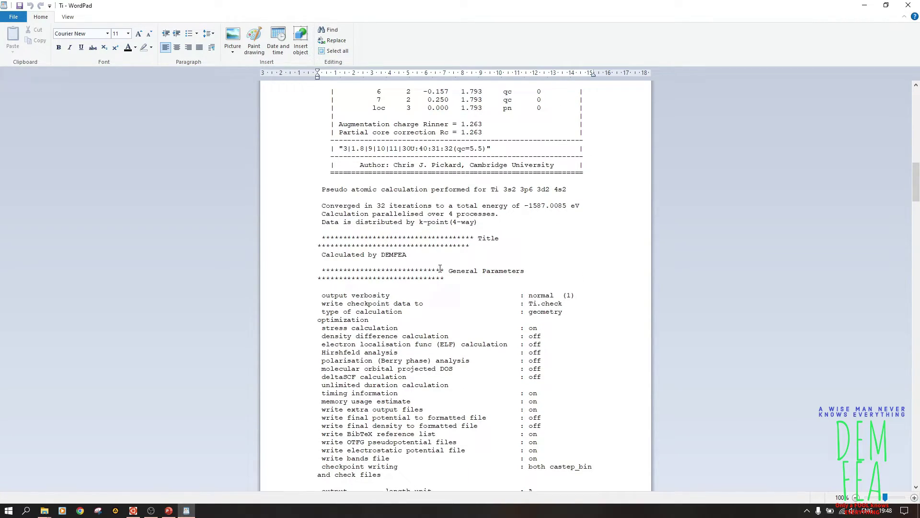
{"action": "left_click_drag", "start_coordinate": [915, 184], "coordinate": [917, 461]}
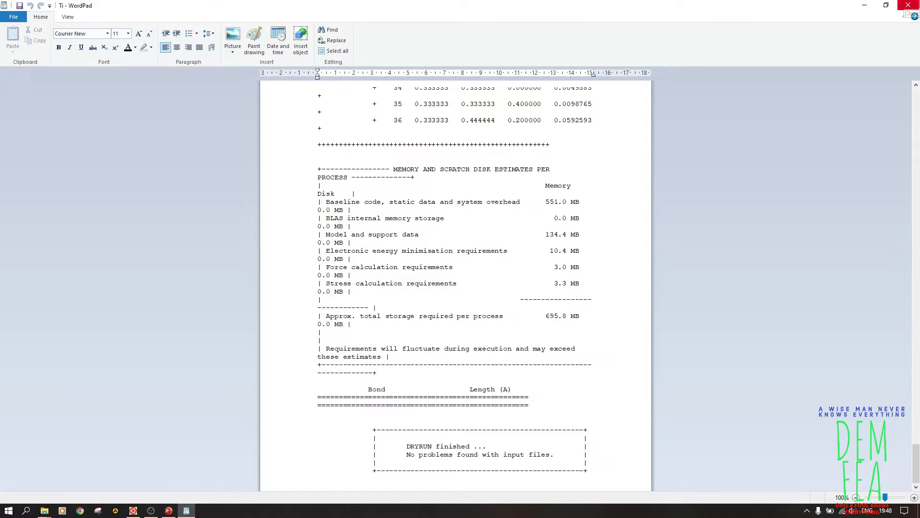
{"action": "left_click", "coordinate": [909, 4]}
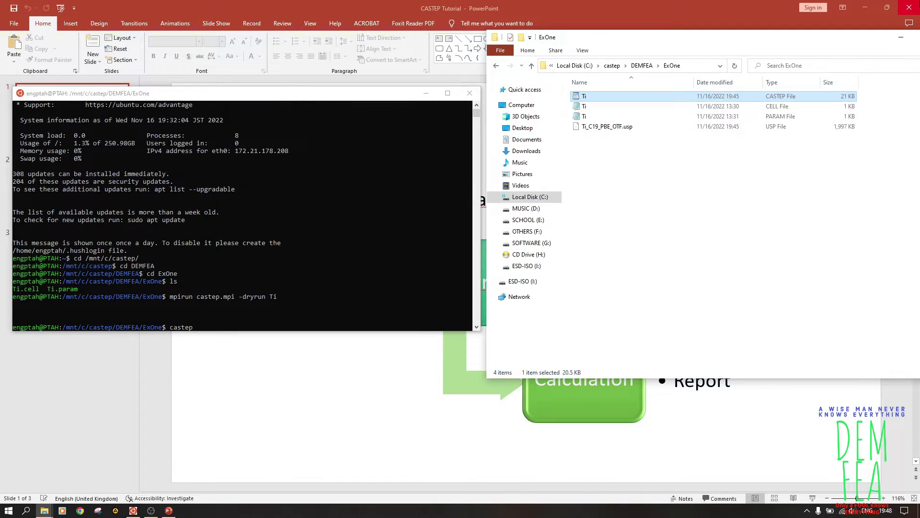
{"action": "left_click", "coordinate": [631, 129]}
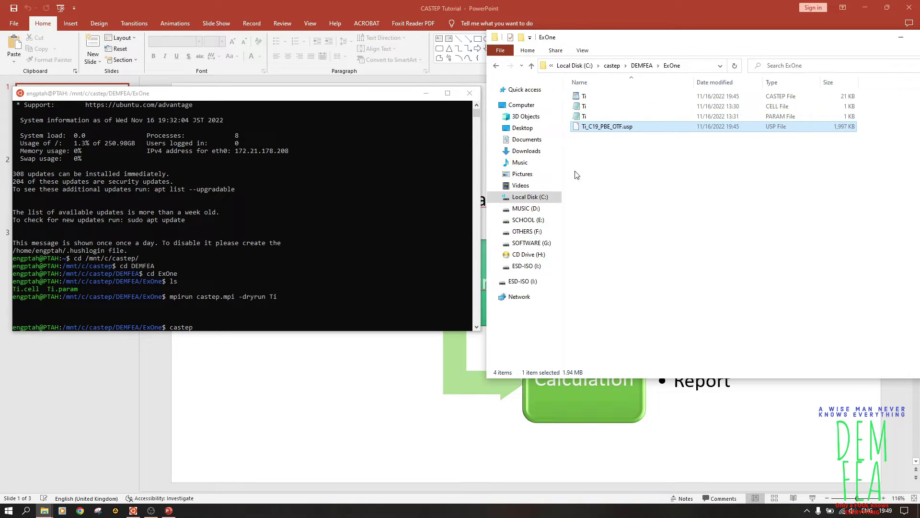
{"action": "left_click", "coordinate": [228, 328]}
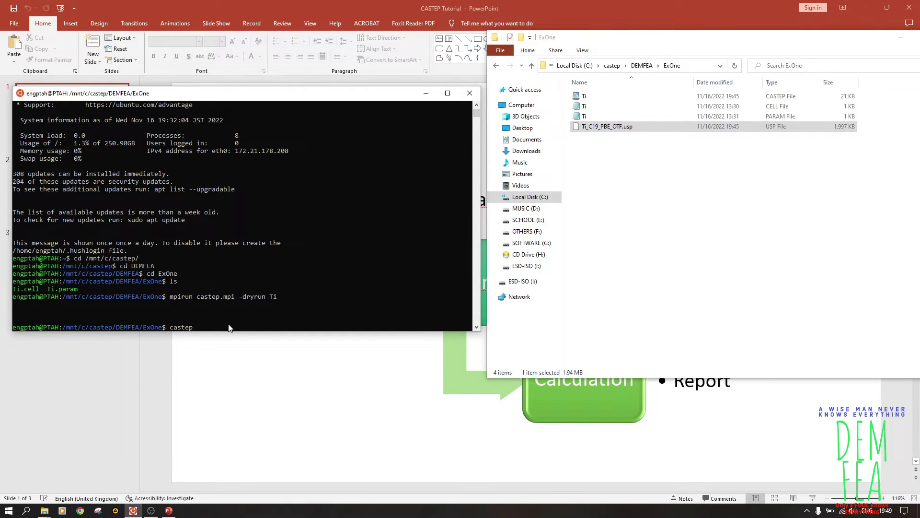
Start the full calculation with 'mpirun castep.mpi Ti'.
{"action": "key", "text": "BackSpace"}
{"action": "key", "text": "BackSpace"}
{"action": "key", "text": "BackSpace"}
{"action": "key", "text": "BackSpace"}
{"action": "key", "text": "BackSpace"}
{"action": "key", "text": "BackSpace"}
{"action": "type", "text": "mpirun castep.mpi Ti"}
{"action": "key", "text": "Return"}
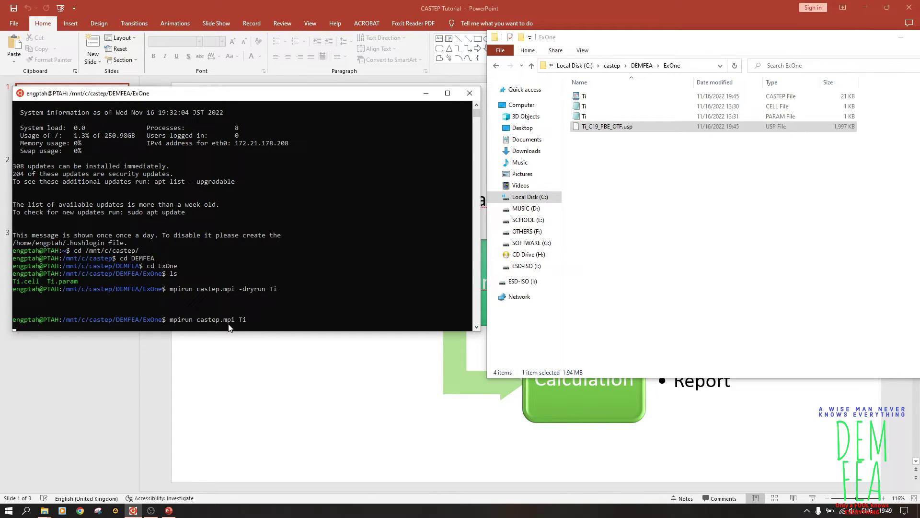
Monitor CPU and memory use on Task Manager's Performance tab during the run.
{"action": "right_click", "coordinate": [251, 510]}
{"action": "left_click", "coordinate": [287, 467]}
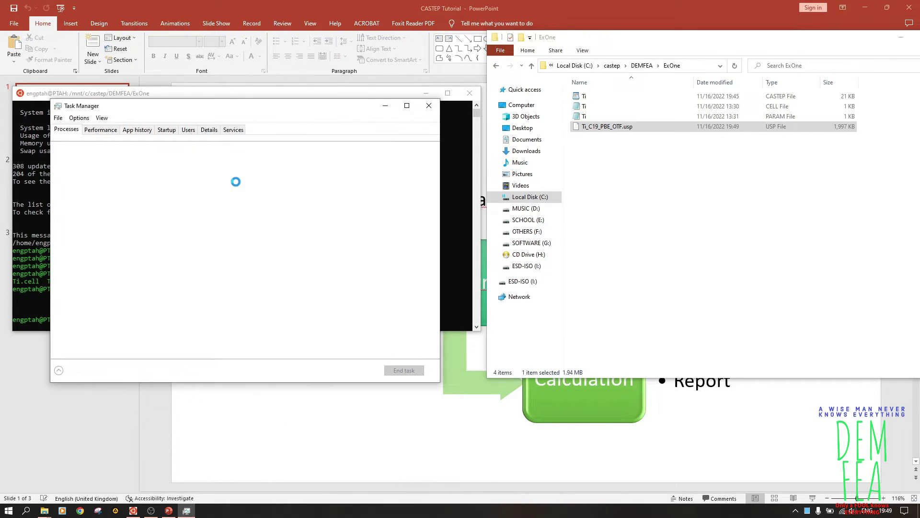
{"action": "left_click", "coordinate": [100, 130]}
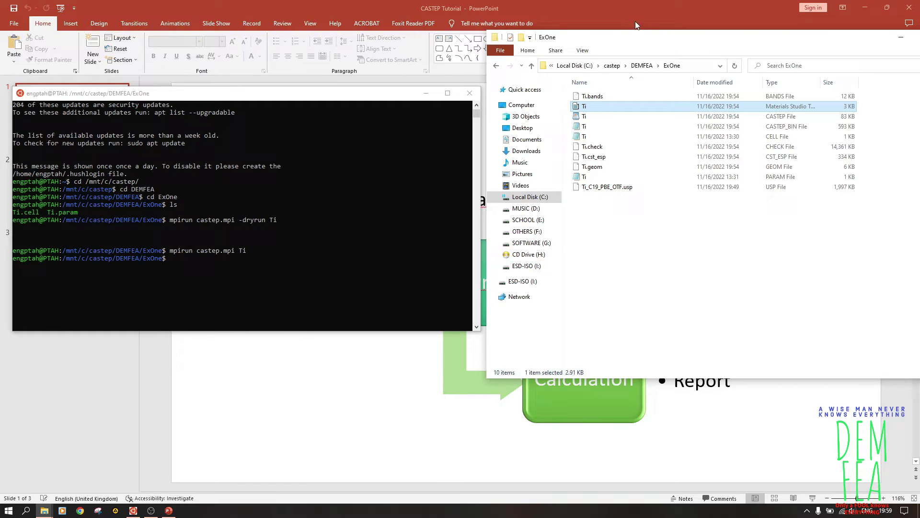
Move the Explorer window fully onscreen to show the ten ExOne output files.
{"action": "left_click_drag", "start_coordinate": [636, 42], "coordinate": [599, 38]}
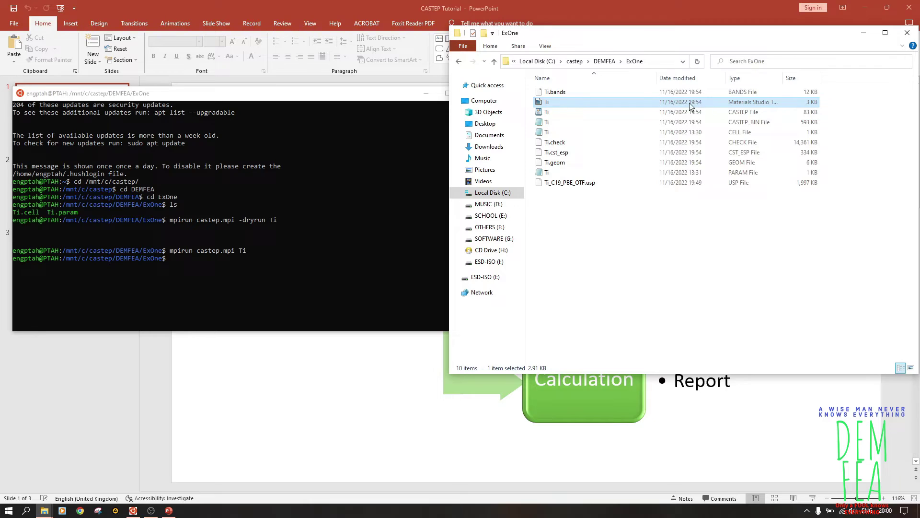
{"action": "double_click", "coordinate": [595, 116]}
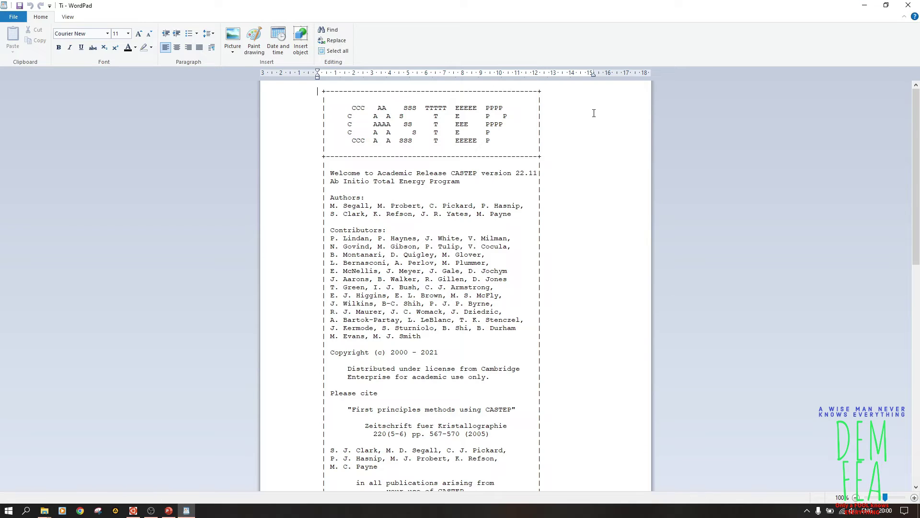
{"action": "scroll", "coordinate": [499, 298], "scroll_direction": "down", "scroll_amount": 1}
{"action": "scroll", "coordinate": [499, 298], "scroll_direction": "down", "scroll_amount": 13}
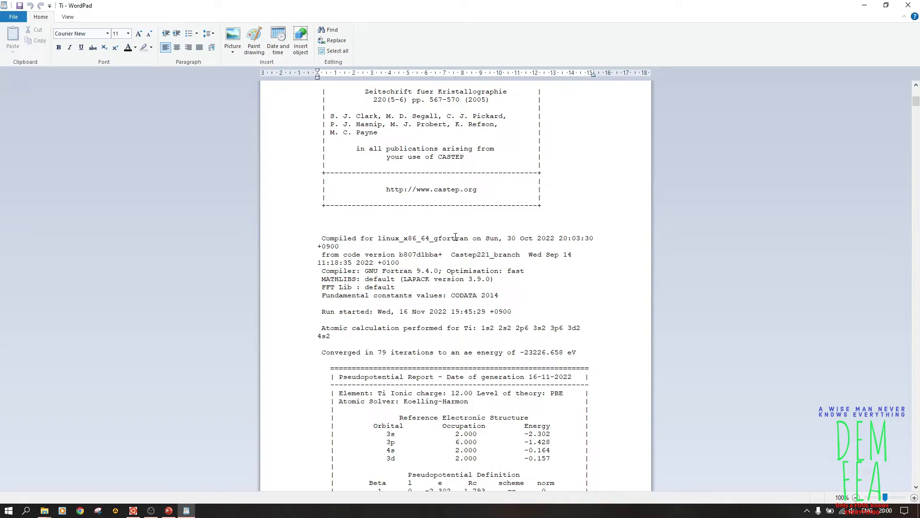
{"action": "scroll", "coordinate": [492, 266], "scroll_direction": "down", "scroll_amount": 20}
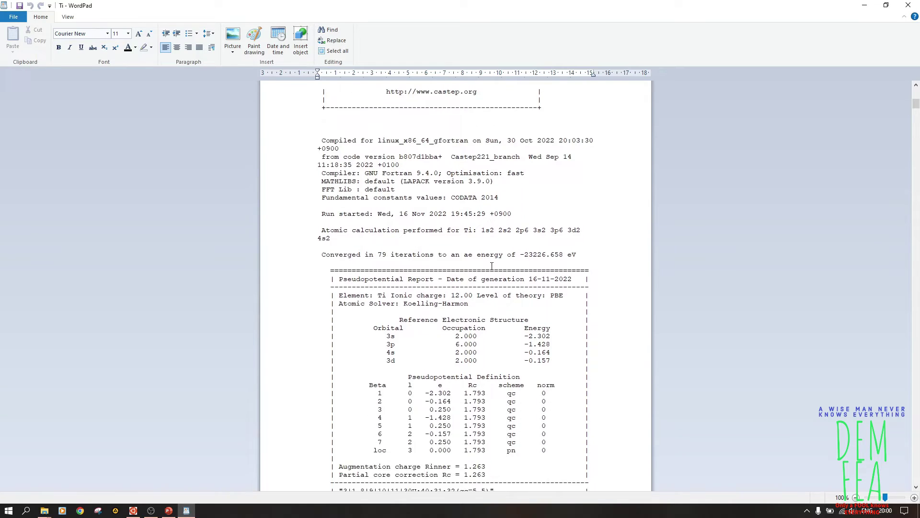
{"action": "scroll", "coordinate": [491, 266], "scroll_direction": "down", "scroll_amount": 20}
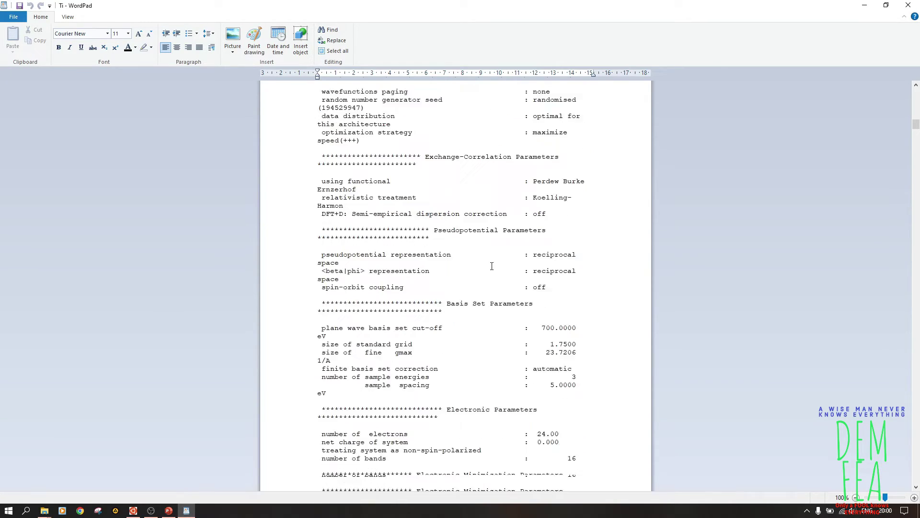
{"action": "left_click_drag", "start_coordinate": [915, 137], "coordinate": [918, 478]}
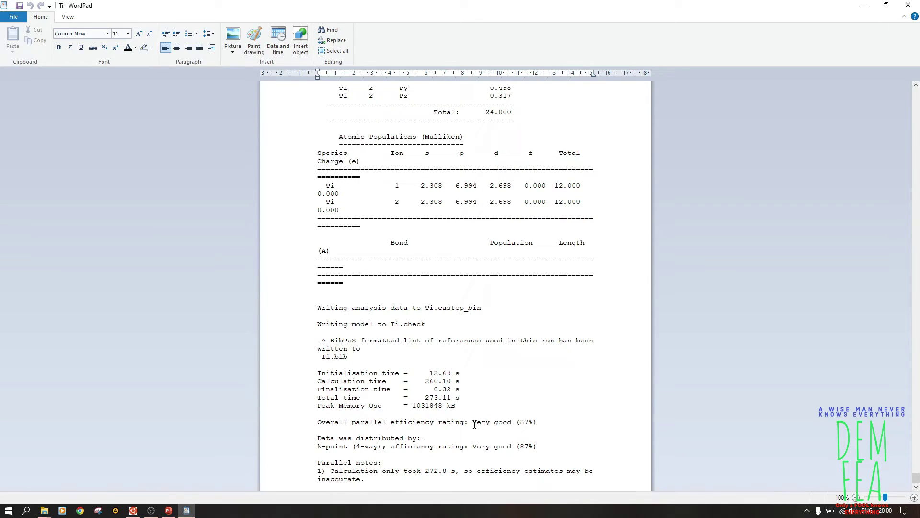
{"action": "scroll", "coordinate": [474, 424], "scroll_direction": "up", "scroll_amount": 6}
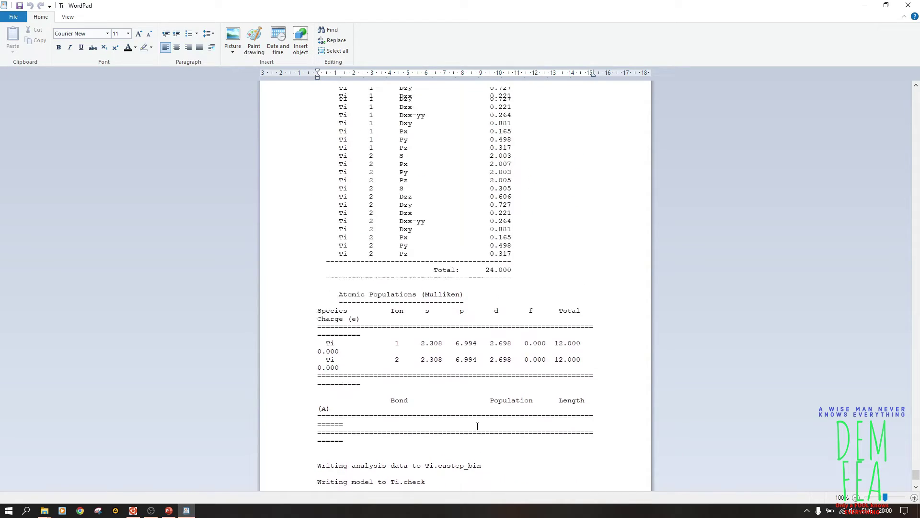
Scroll Ti.castep to the final lattice parameters: a = b = 2.938843 Å, c = 4.648163 Å.
{"action": "scroll", "coordinate": [477, 425], "scroll_direction": "up", "scroll_amount": 20}
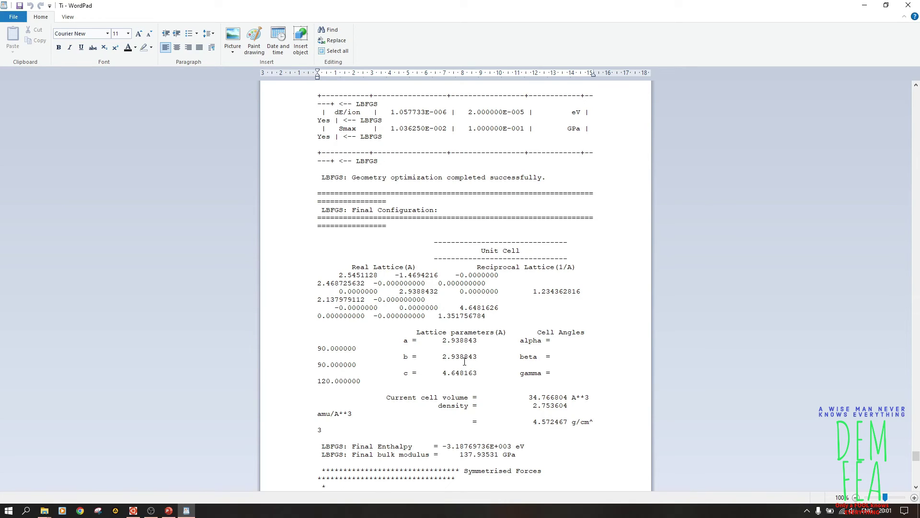
{"action": "scroll", "coordinate": [464, 361], "scroll_direction": "up", "scroll_amount": 15}
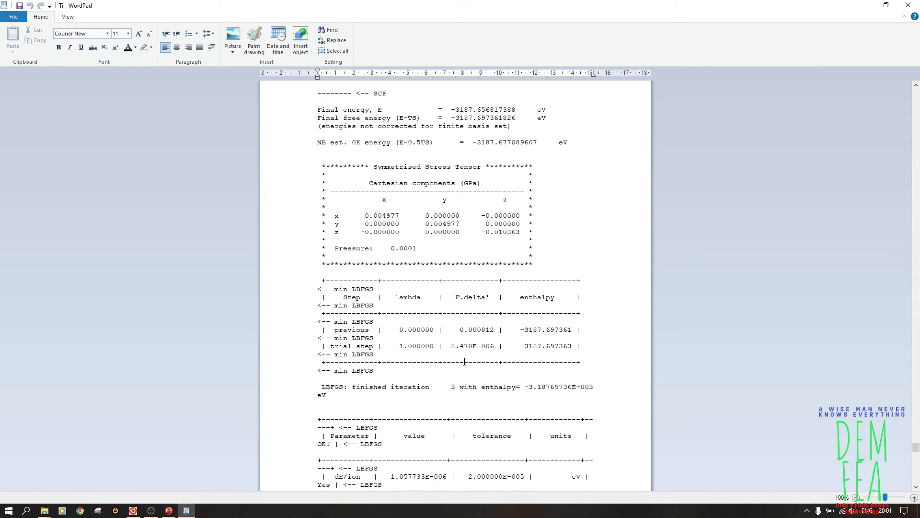
{"action": "scroll", "coordinate": [464, 361], "scroll_direction": "up", "scroll_amount": 5}
{"action": "scroll", "coordinate": [465, 361], "scroll_direction": "down", "scroll_amount": 4}
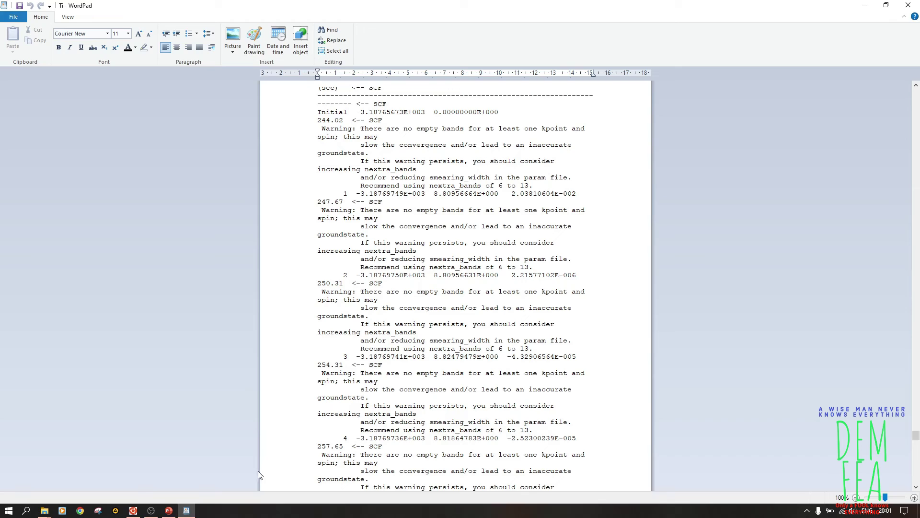
Bring the CASTEP Tutorial PowerPoint deck back to the front.
{"action": "left_click", "coordinate": [169, 511]}
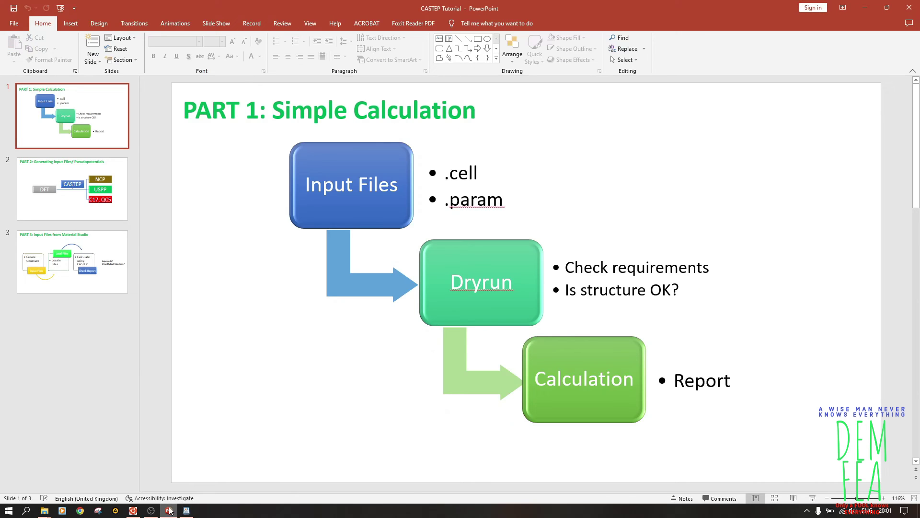